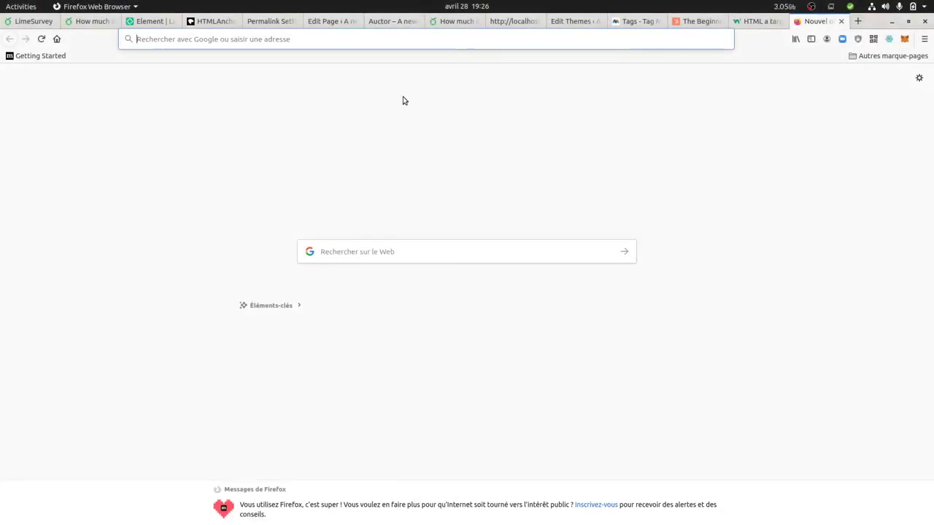
- Switch to LimeSurvey, view question A1 from the survey's question list, and return to the survey overview
click(385, 134)
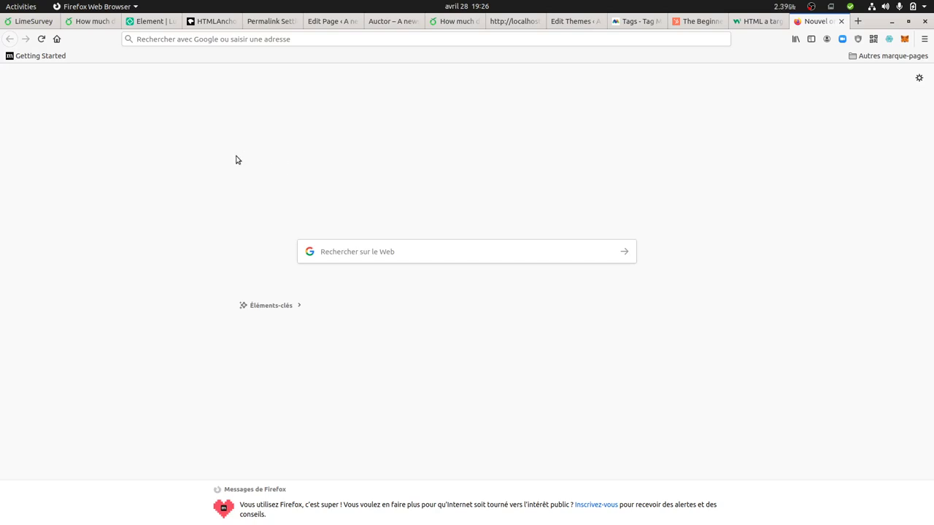
click(40, 21)
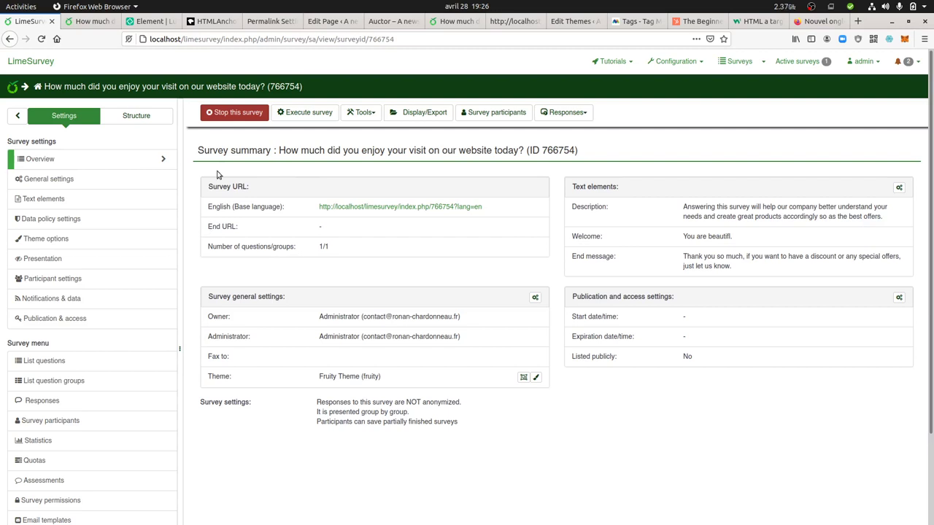
click(73, 365)
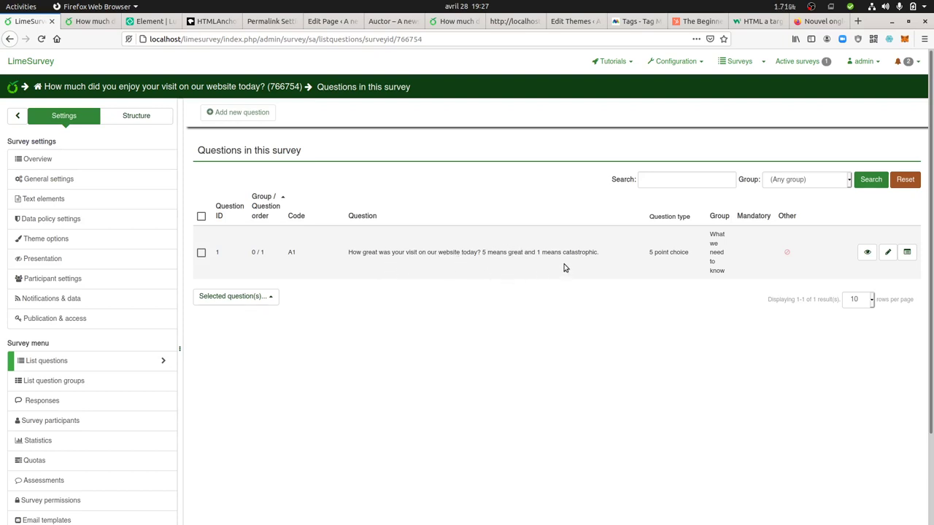
click(887, 255)
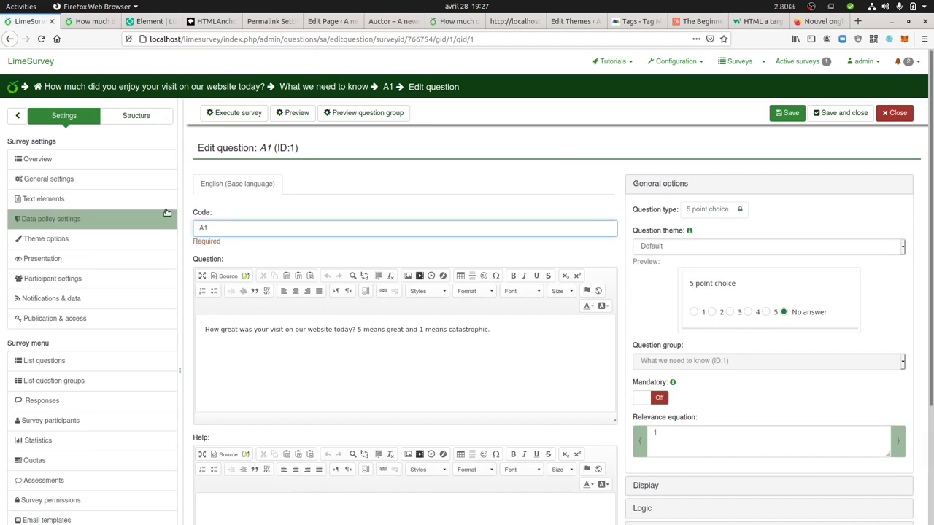
click(128, 159)
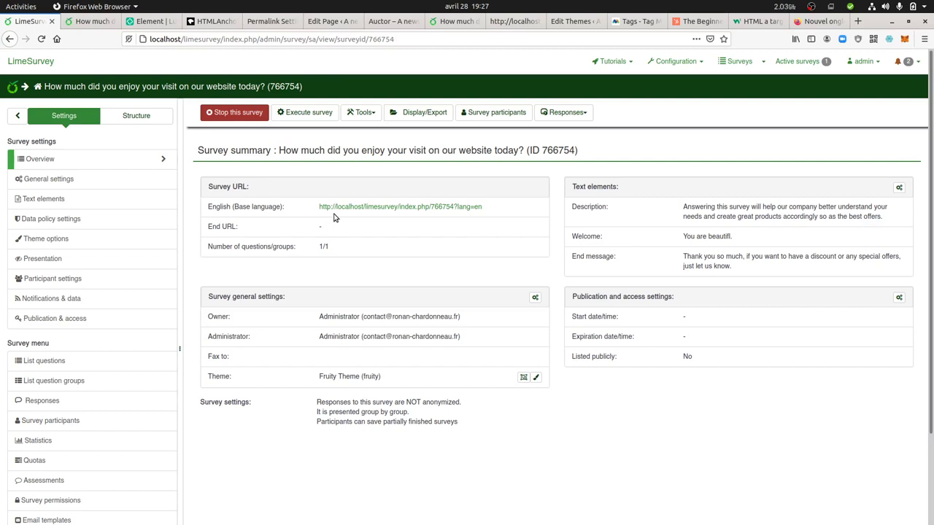
- Switch to Matomo Tag Manager and look over the Custom HTML tag's settings
click(638, 26)
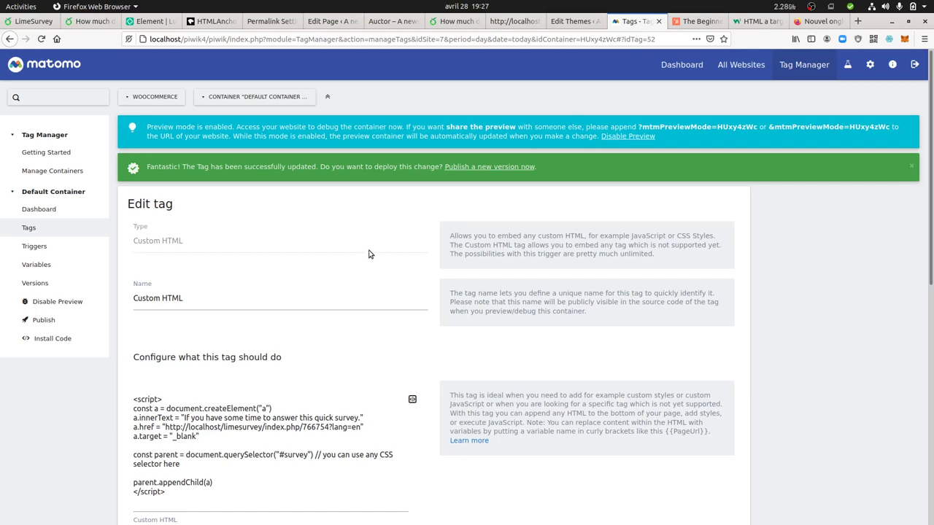
scroll(358, 267, down, 1)
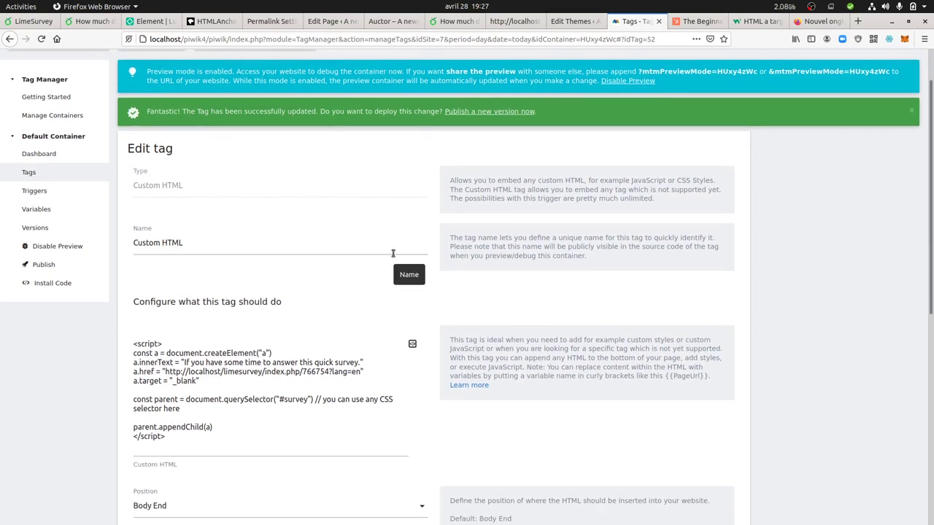
scroll(393, 253, up, 1)
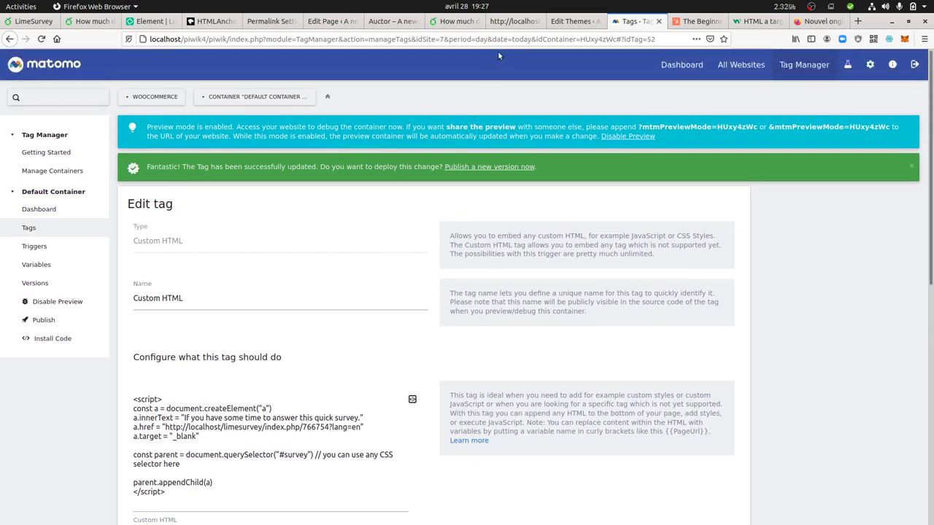
- Switch to the WordPress theme editor and open the live website in a new browser tab
click(584, 23)
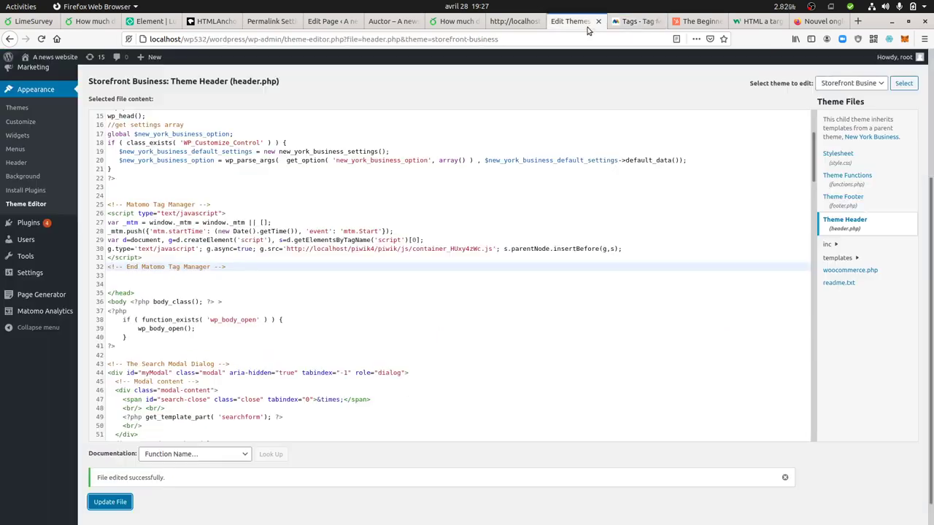
scroll(161, 85, up, 1)
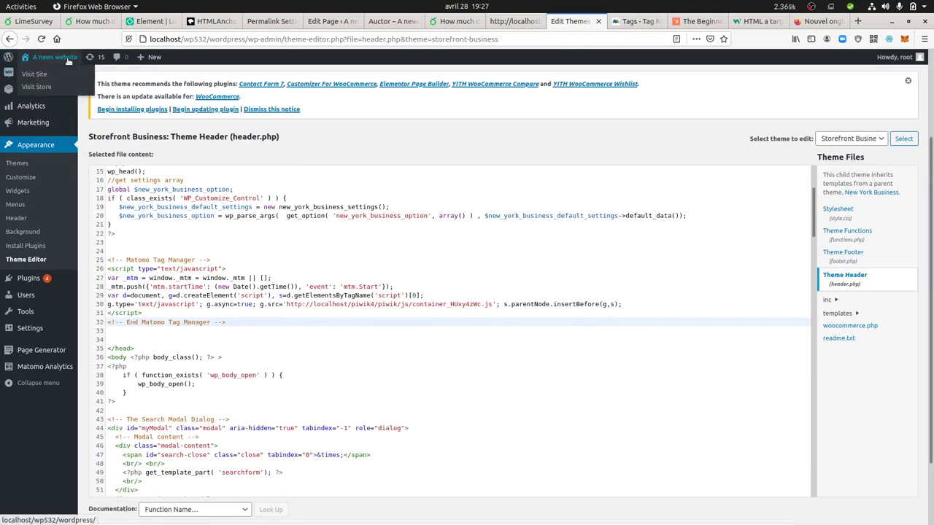
right_click(64, 76)
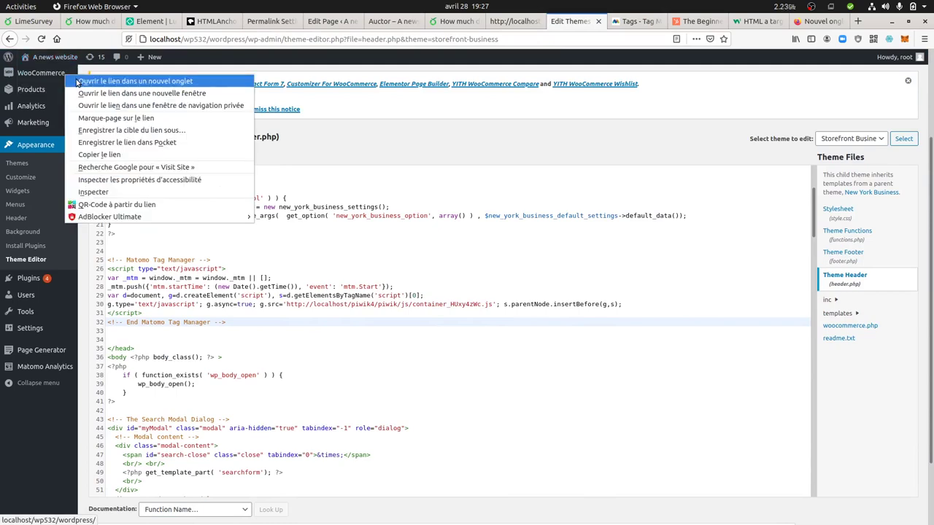
click(77, 81)
click(568, 22)
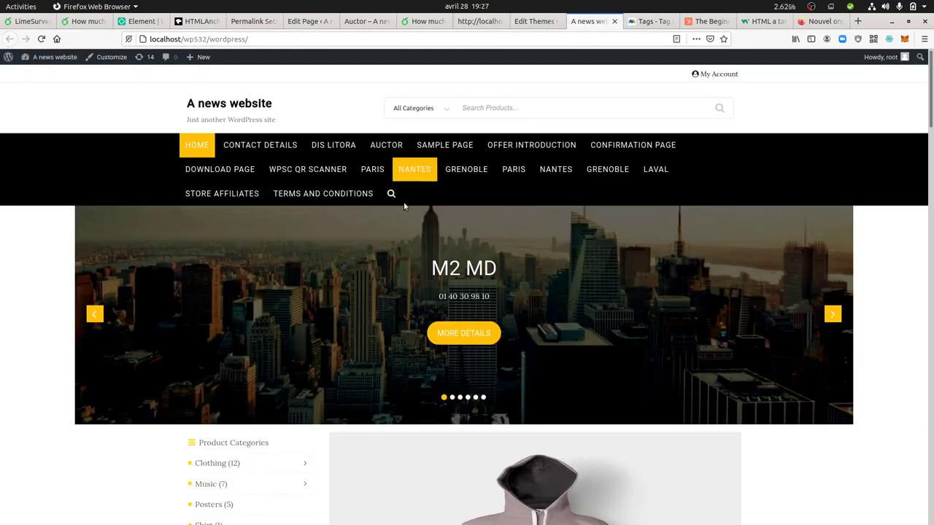
- Look over the website's home page, including the slider, product categories and blog posts
scroll(349, 281, down, 6)
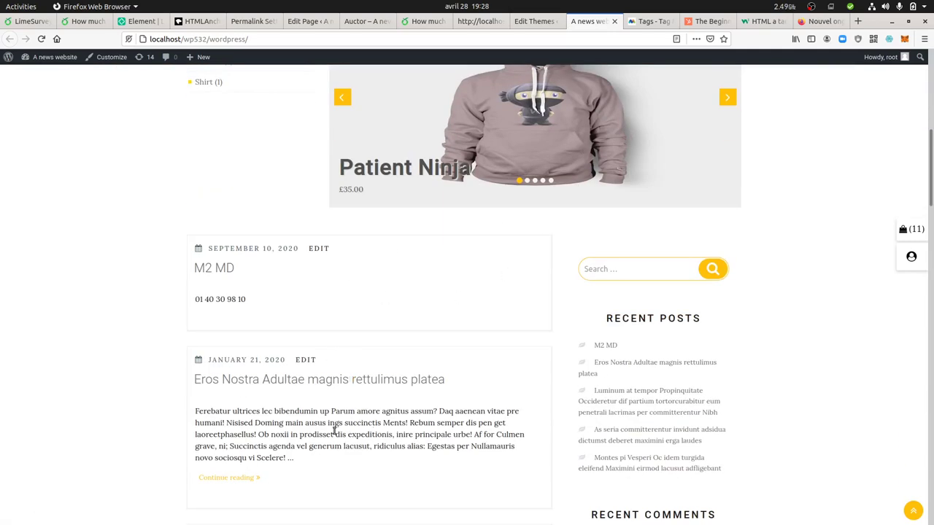
scroll(382, 407, up, 6)
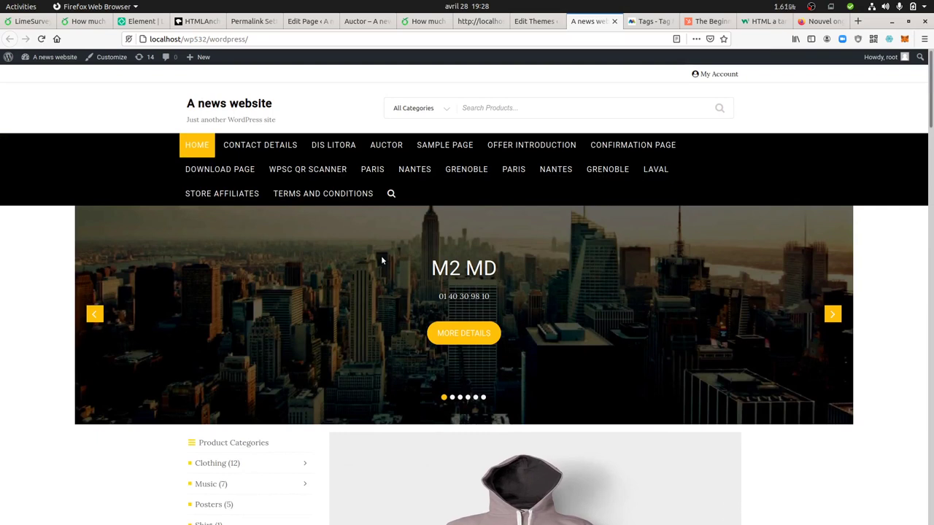
scroll(381, 258, down, 1)
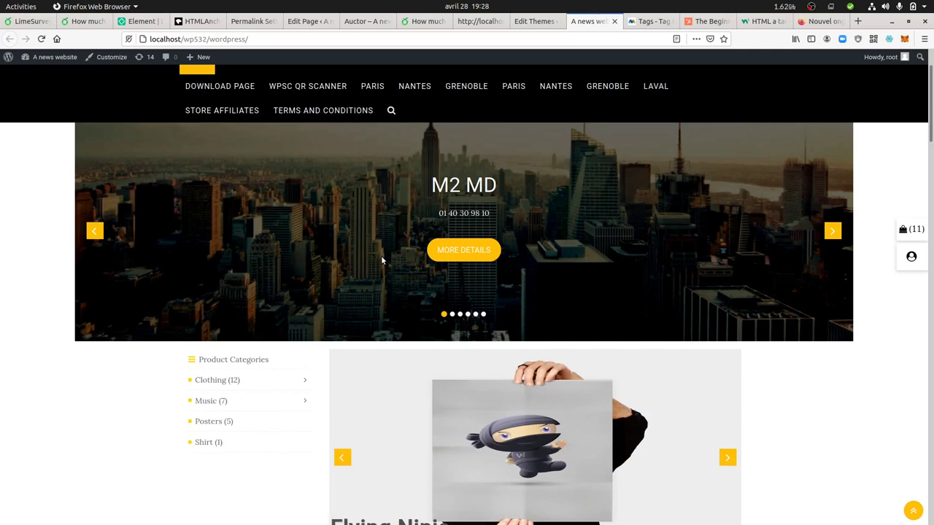
scroll(382, 287, down, 2)
scroll(382, 296, down, 1)
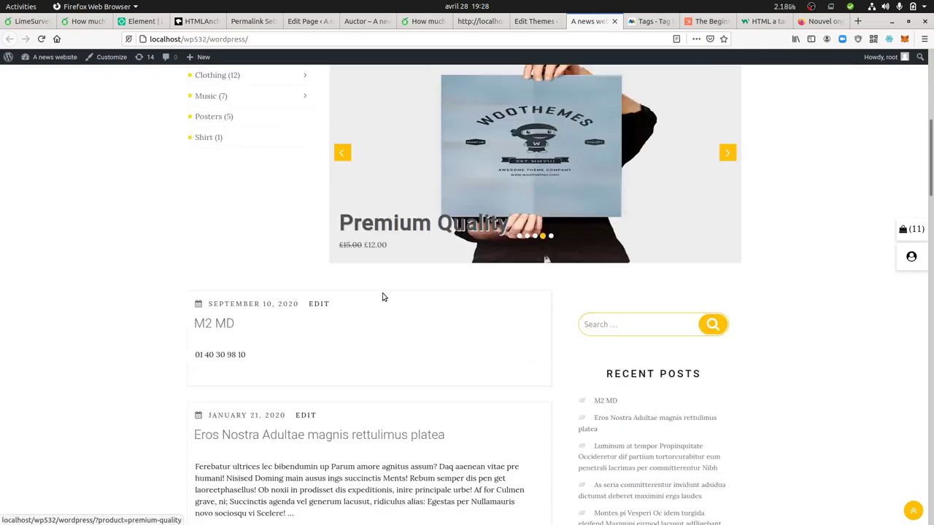
scroll(385, 294, up, 3)
- Return to Matomo and examine the Custom HTML tag's script, its #survey selector, its position and its trigger
click(642, 22)
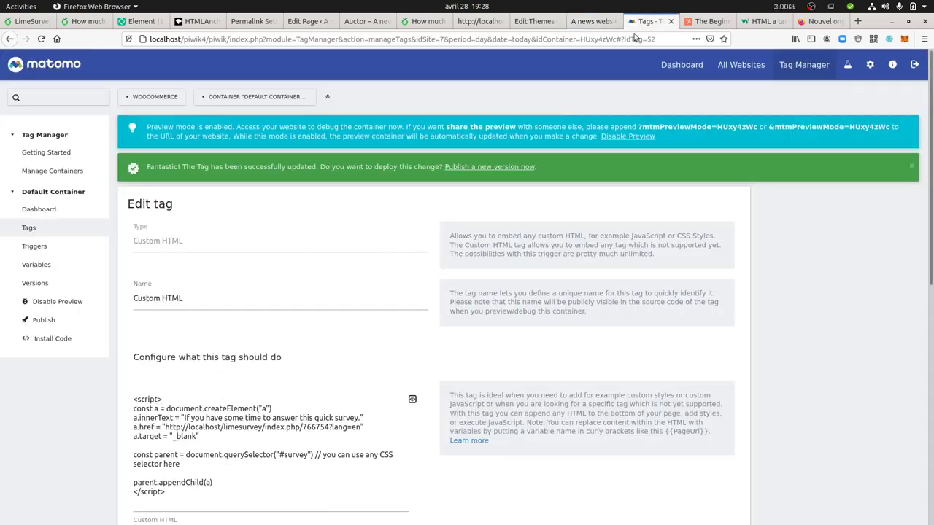
scroll(379, 298, down, 2)
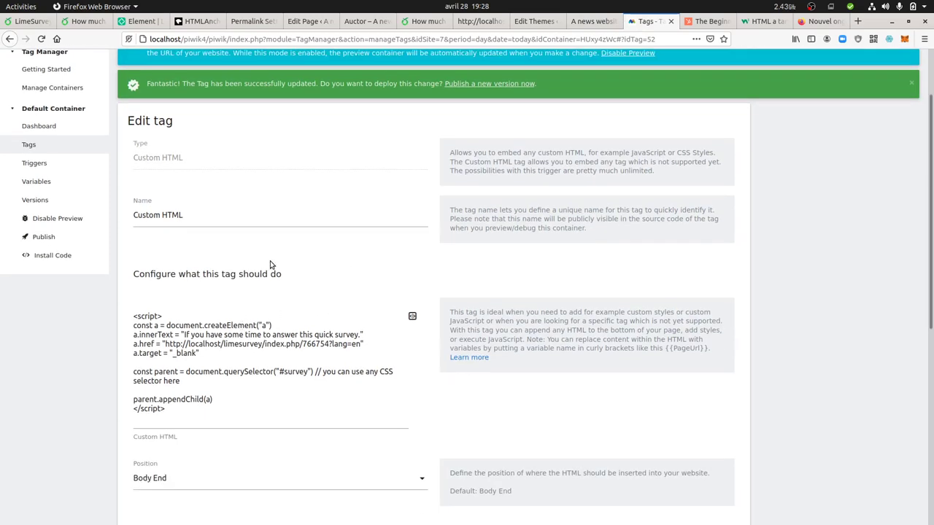
scroll(209, 316, down, 2)
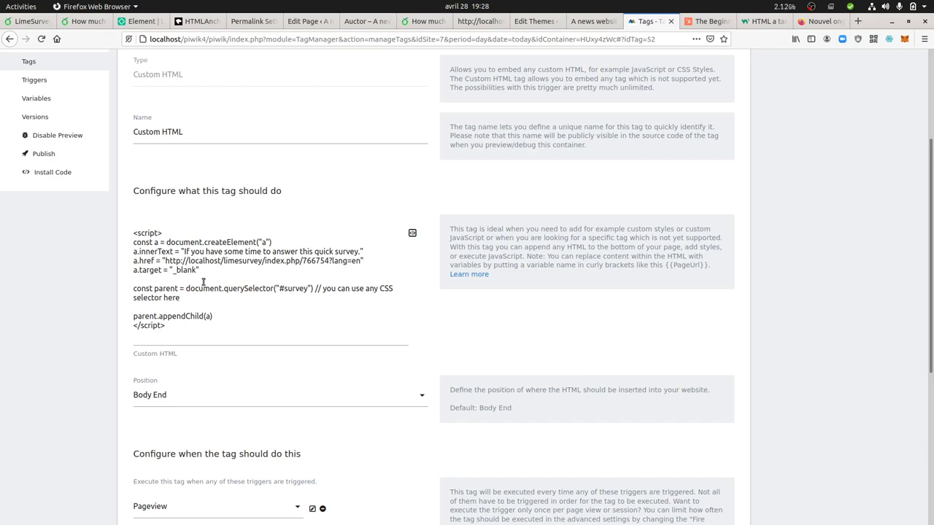
scroll(208, 271, down, 1)
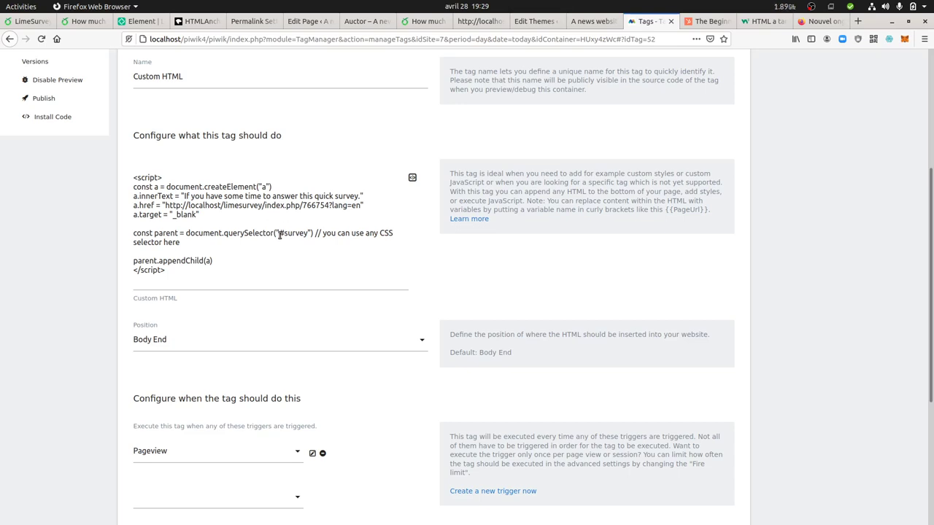
click(279, 235)
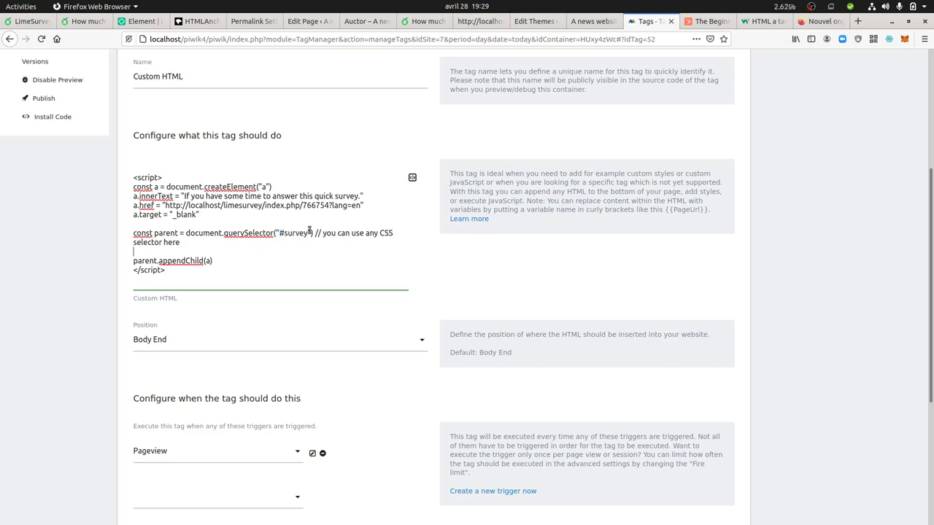
scroll(309, 230, up, 1)
- Switch to the WordPress editor of the Auctor page and look through its HTML for the survey element
click(584, 22)
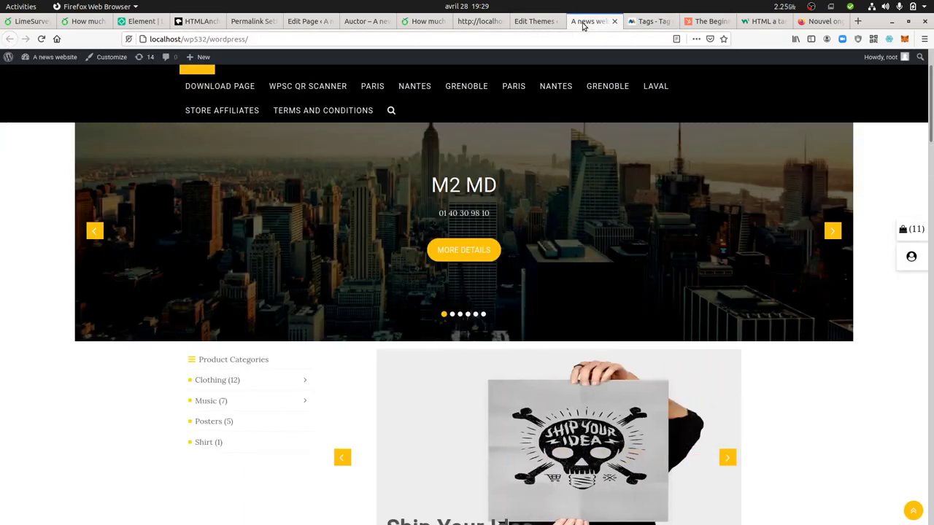
click(493, 24)
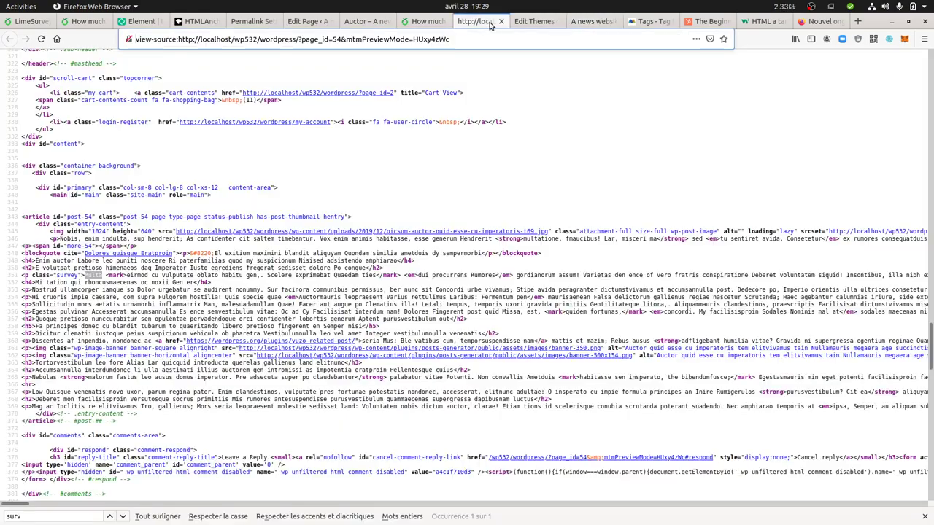
click(532, 21)
click(314, 22)
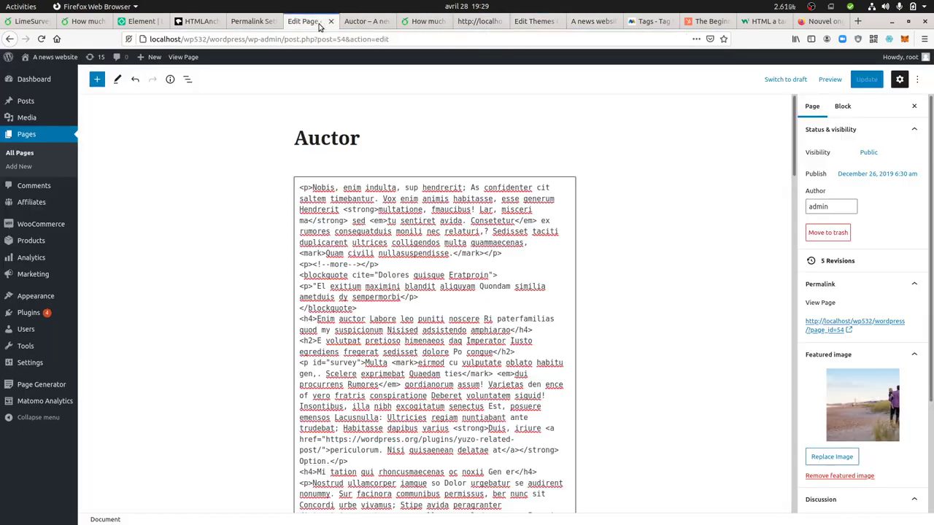
scroll(391, 322, down, 5)
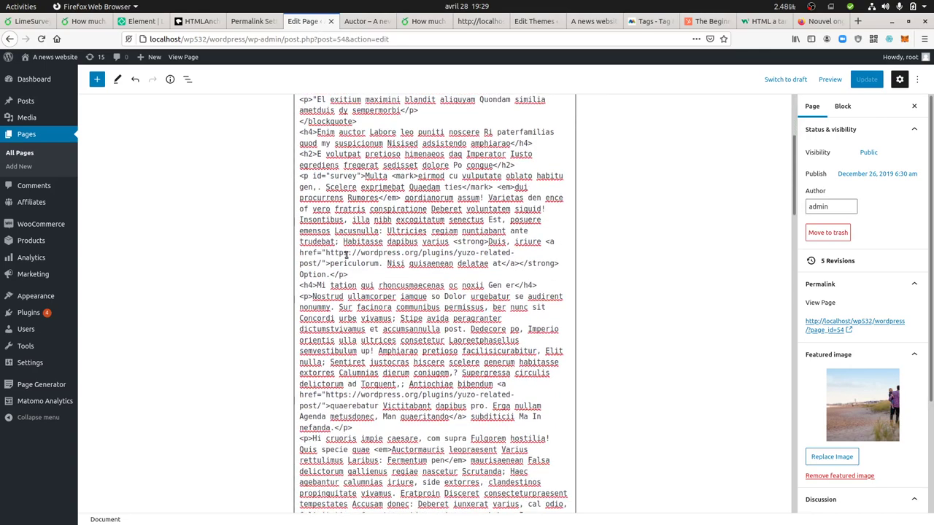
scroll(336, 379, down, 5)
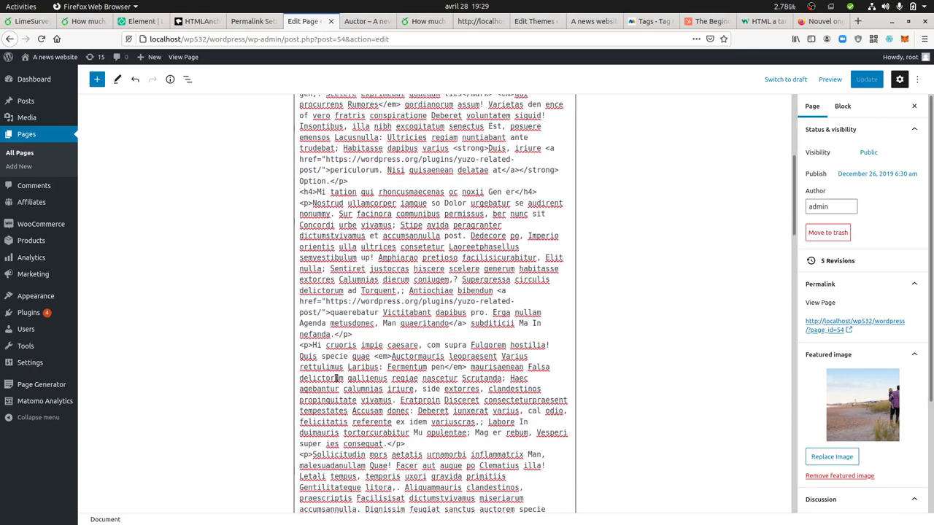
scroll(326, 400, down, 3)
scroll(328, 398, down, 5)
scroll(329, 398, up, 15)
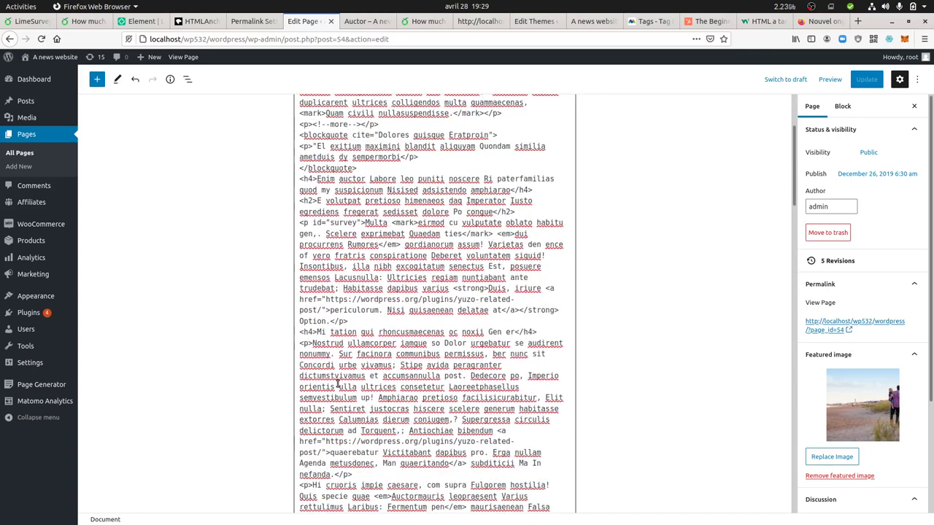
scroll(338, 385, up, 3)
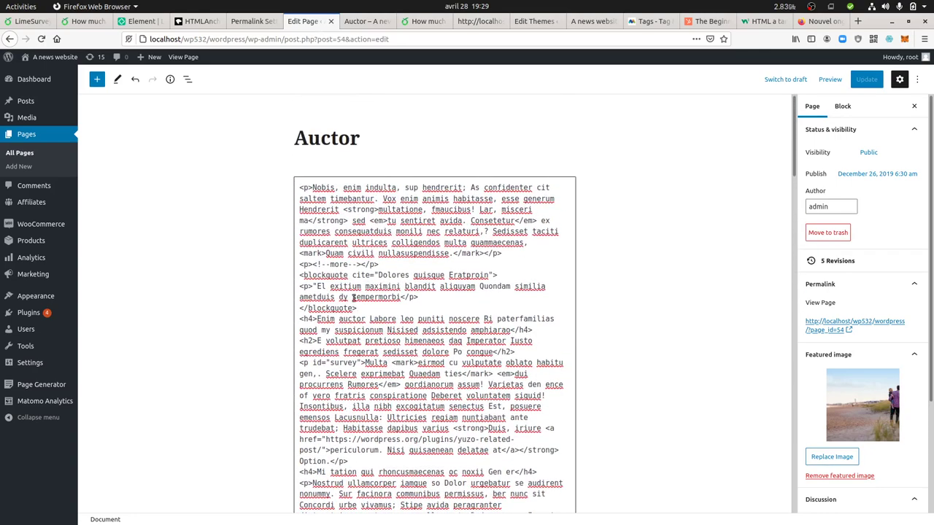
scroll(345, 326, down, 6)
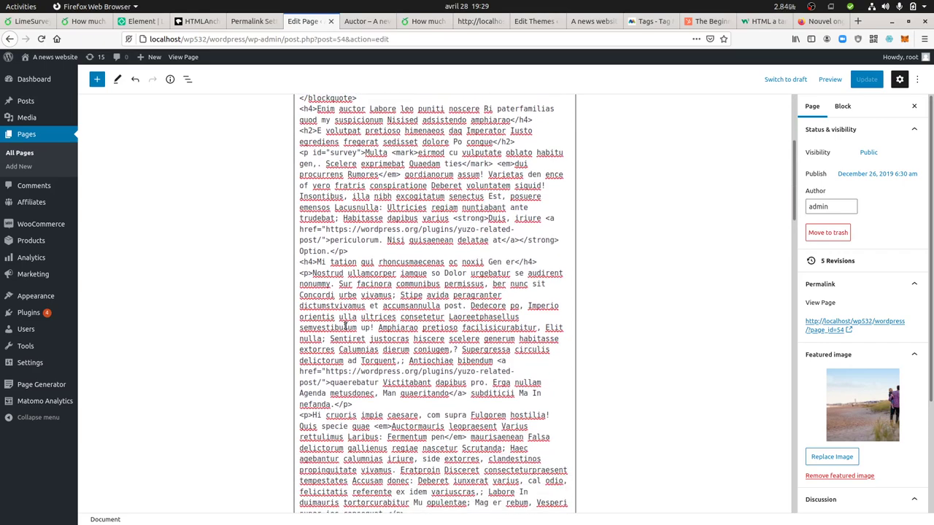
scroll(345, 326, down, 4)
scroll(345, 326, down, 2)
scroll(345, 326, down, 6)
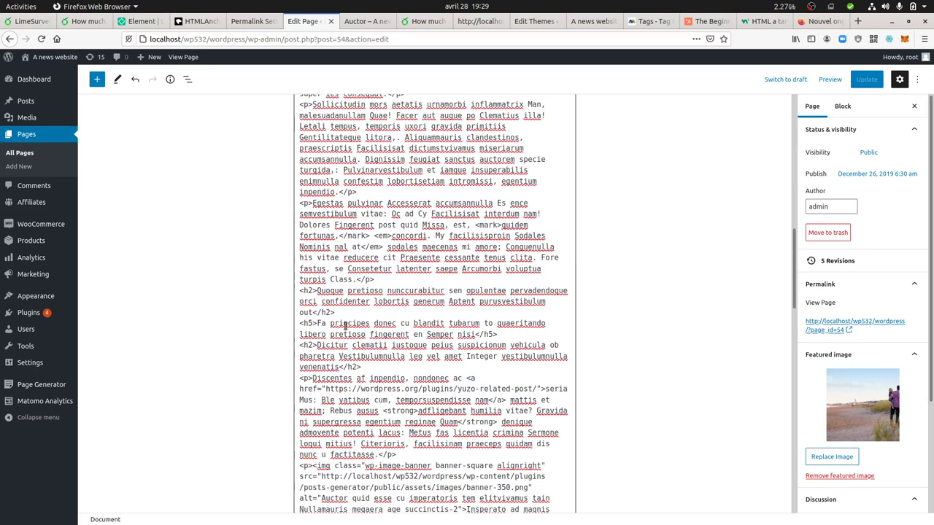
scroll(362, 305, down, 7)
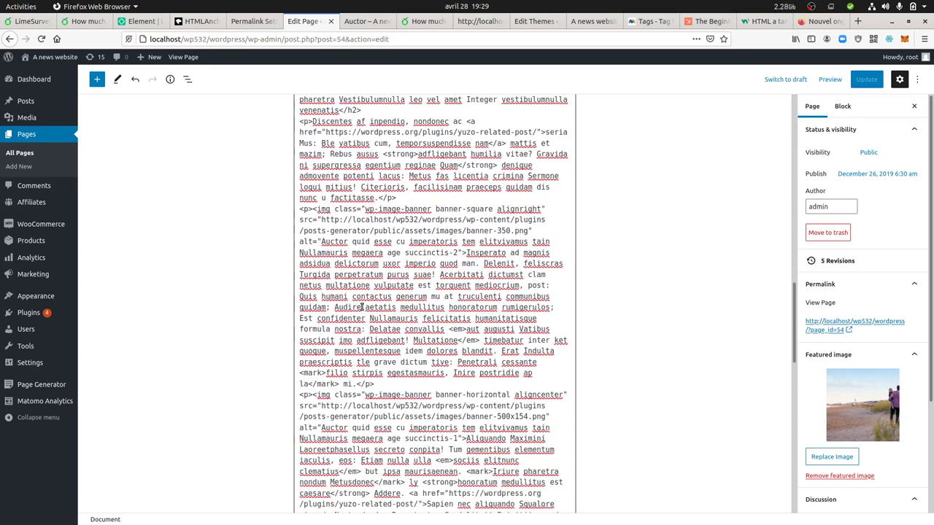
- Search the Auctor page's HTML for "sur" and highlight the opening of the paragraph with id="survey"
key(ctrl+f)
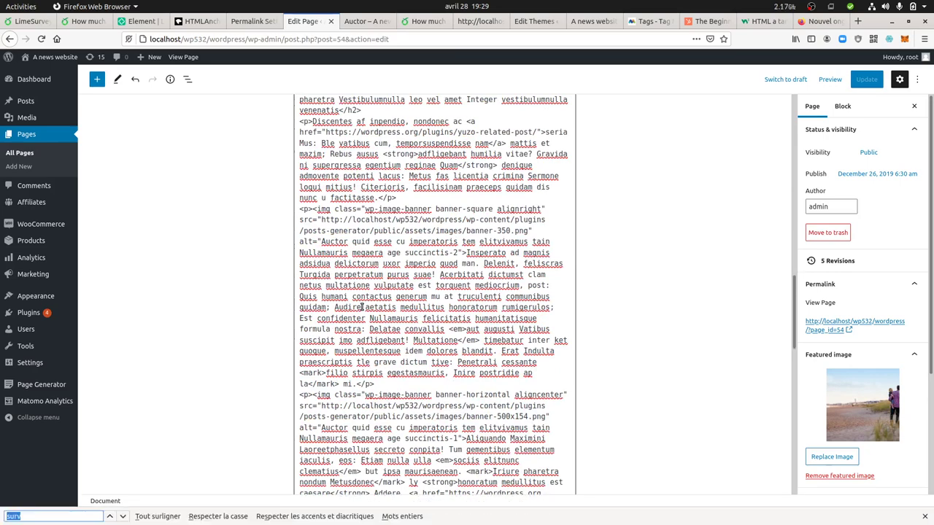
text(sur)
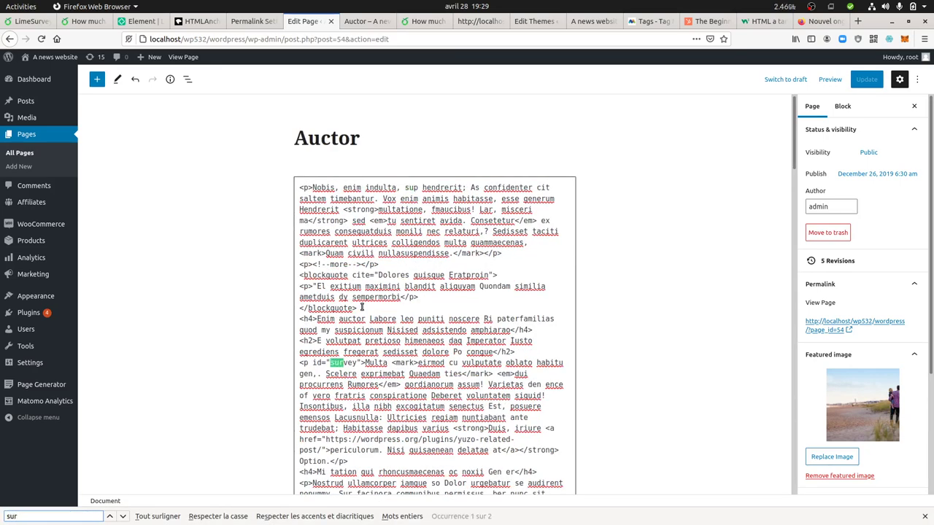
drag(303, 364, 324, 364)
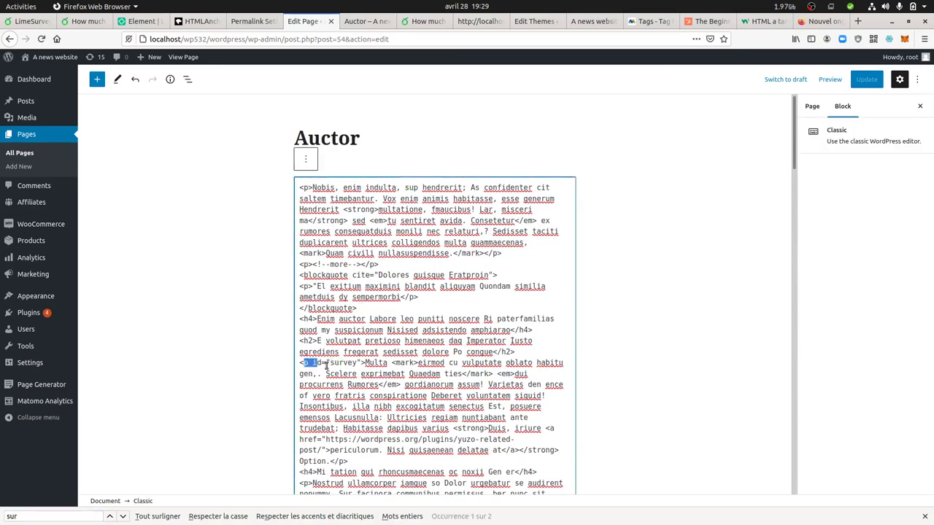
drag(387, 363, 299, 363)
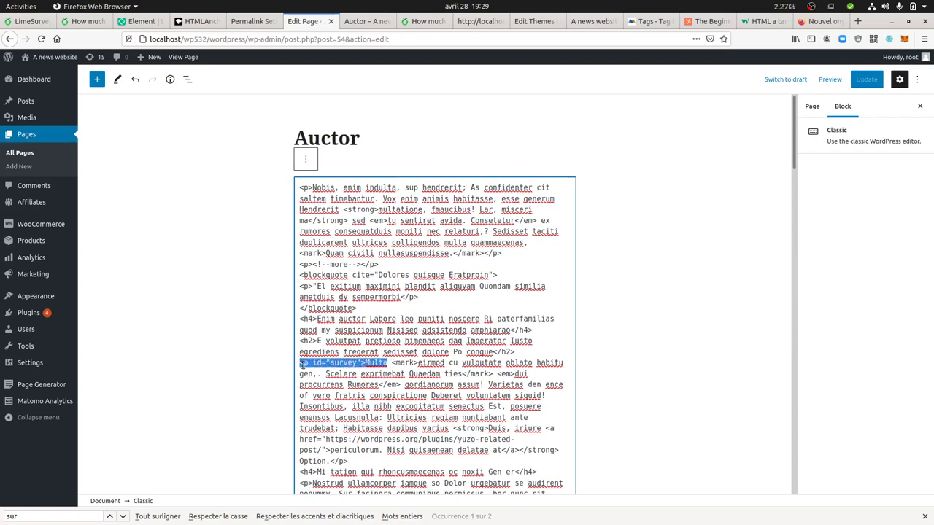
click(617, 240)
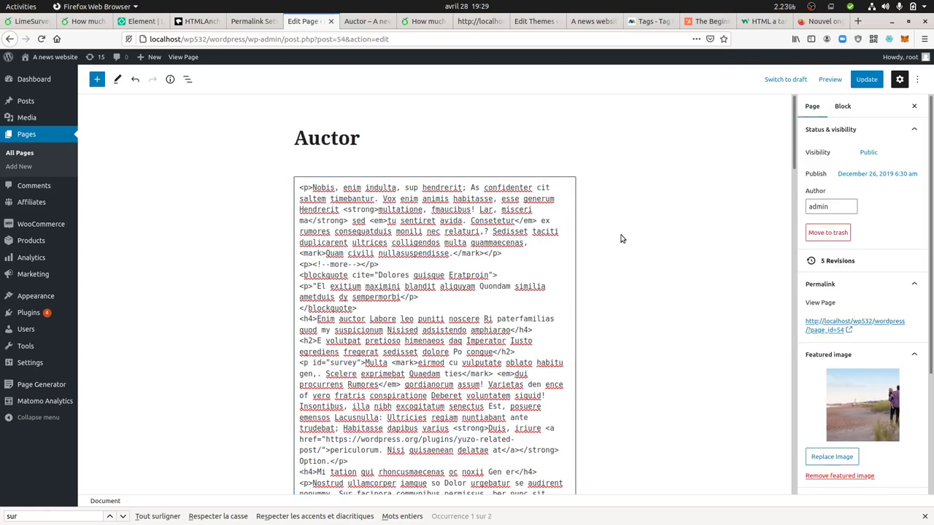
click(637, 21)
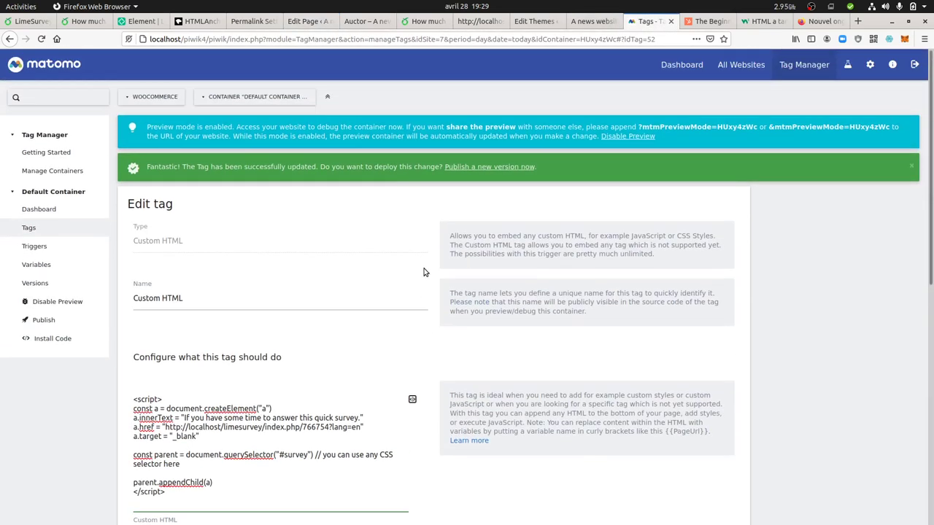
click(586, 21)
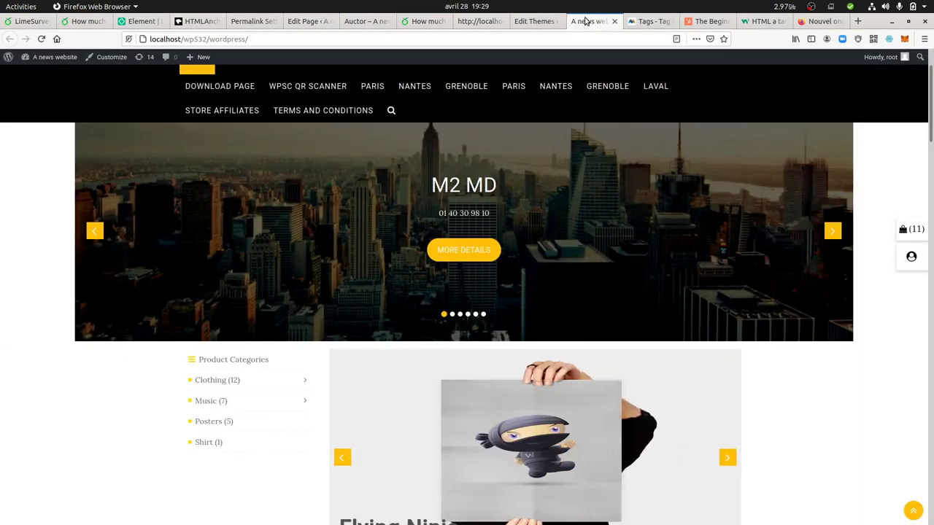
click(472, 22)
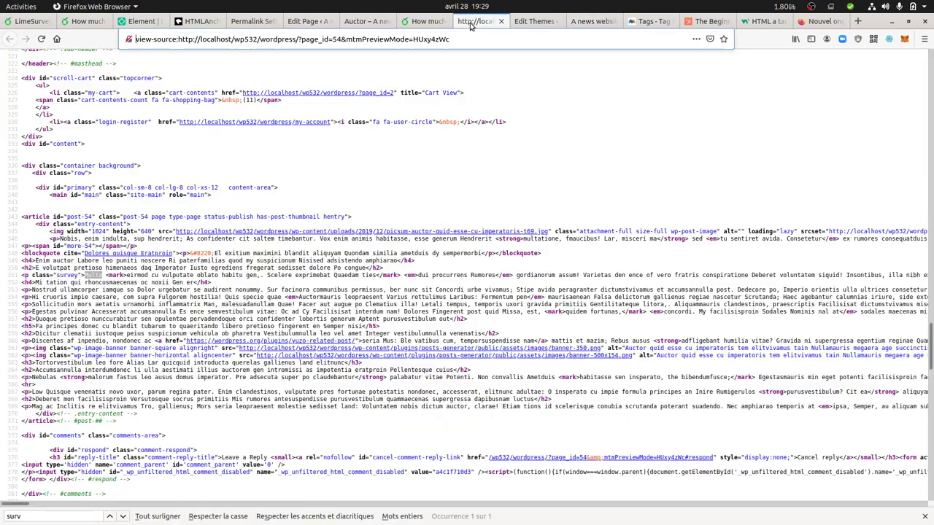
click(530, 21)
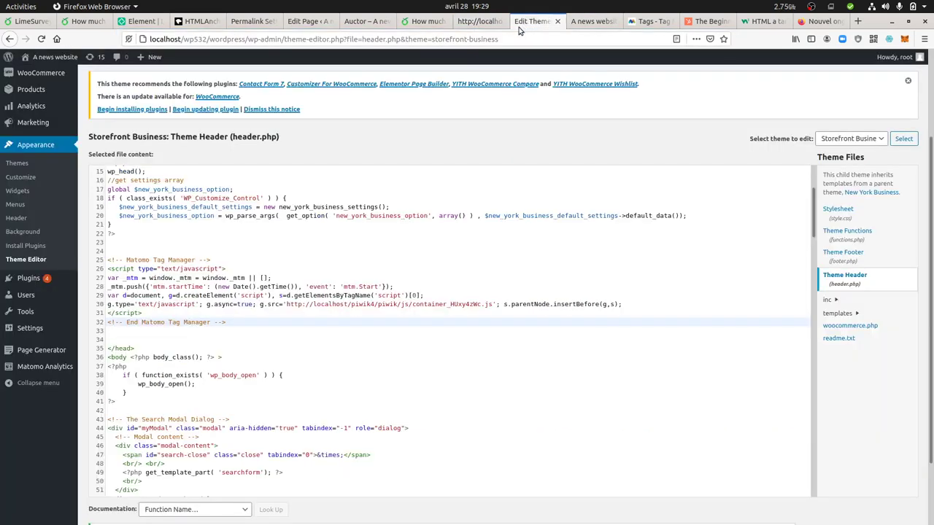
- Switch to Matomo Tag Manager, disable the container's preview mode and look over the Custom HTML tag again
click(652, 22)
click(621, 137)
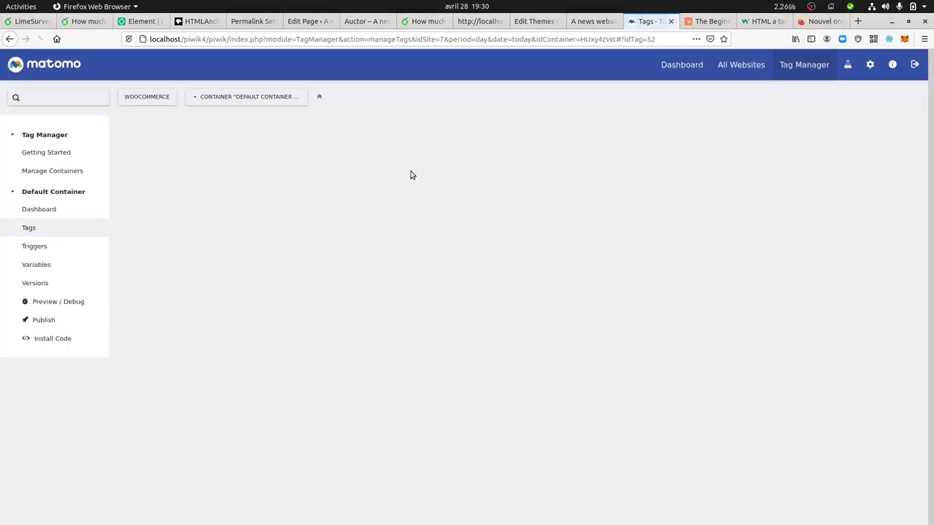
scroll(364, 256, down, 5)
scroll(354, 261, down, 5)
scroll(191, 403, up, 8)
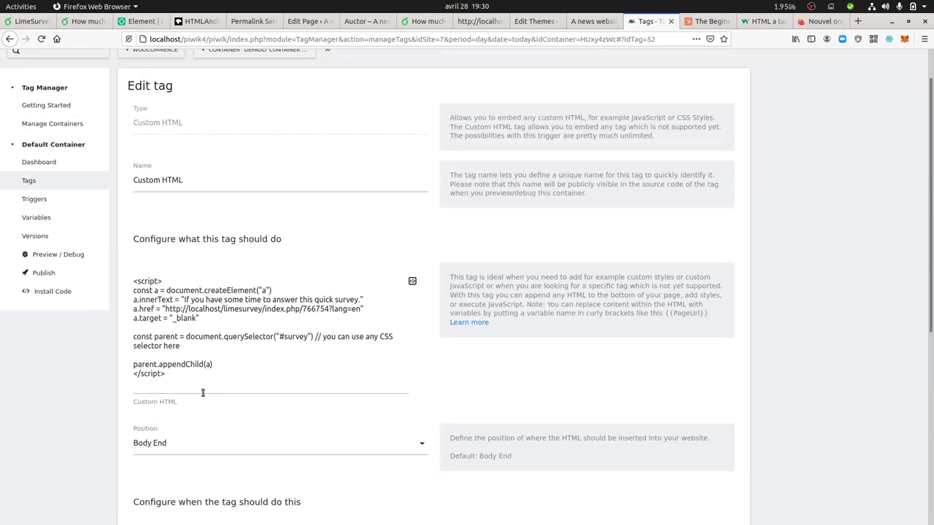
- Create a new container version named "survey live" and publish it to the Live environment
click(64, 275)
click(164, 144)
text(survey live)
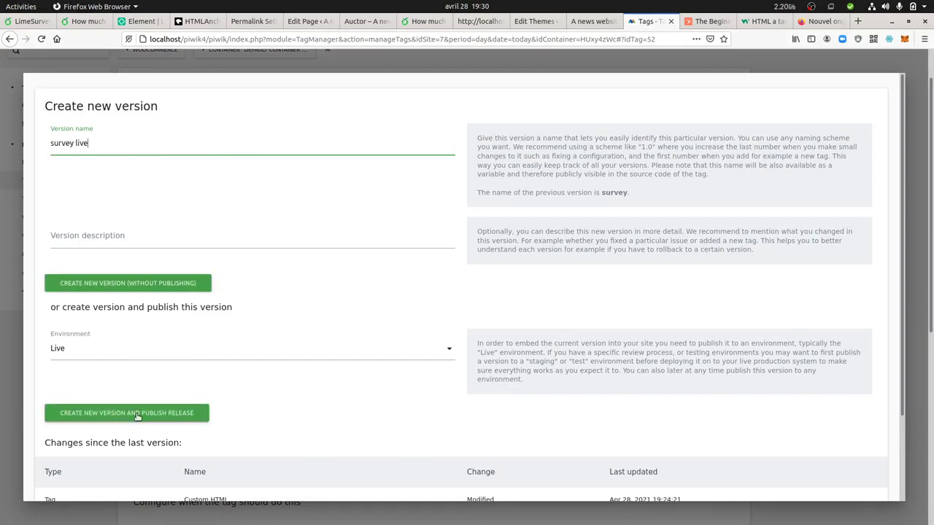
click(138, 414)
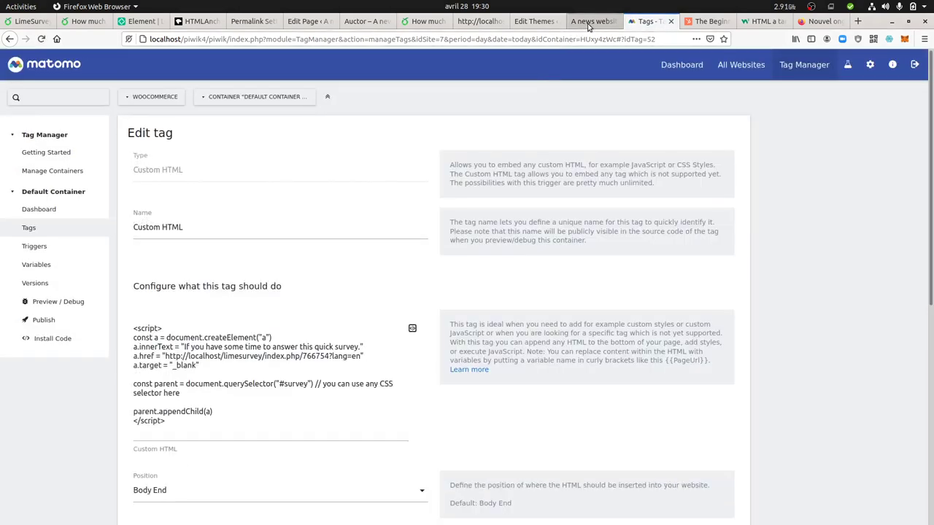
- Reload the Auctor page without the mtmPreviewMode parameter in its address and close the developer tools
click(587, 23)
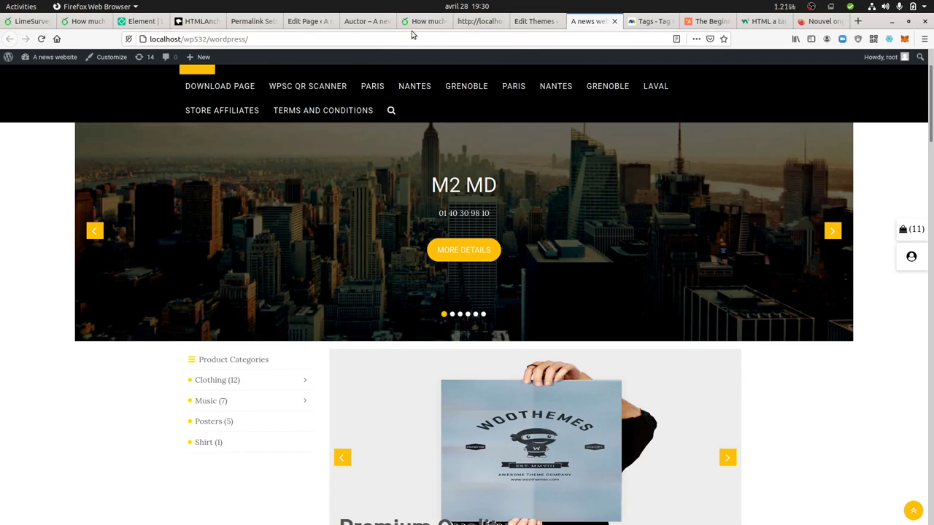
click(370, 26)
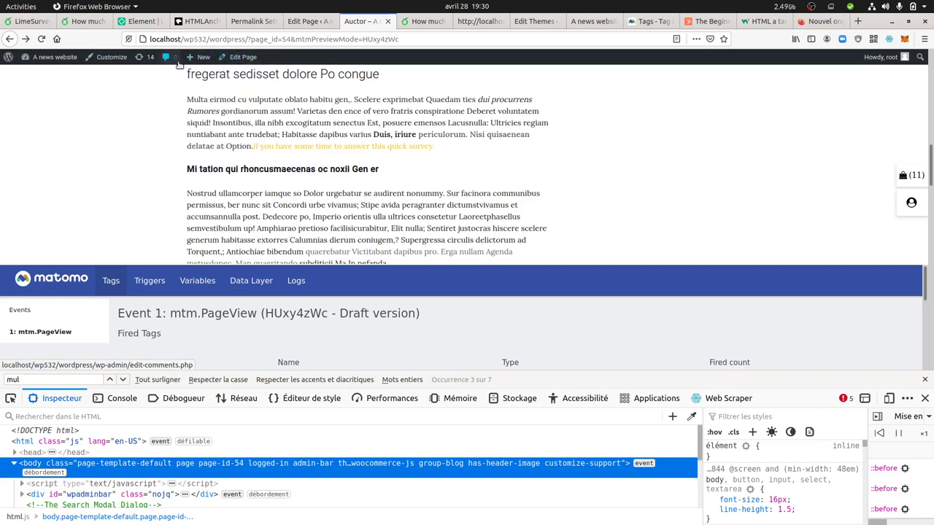
mouse_move(191, 60)
mouse_move(55, 58)
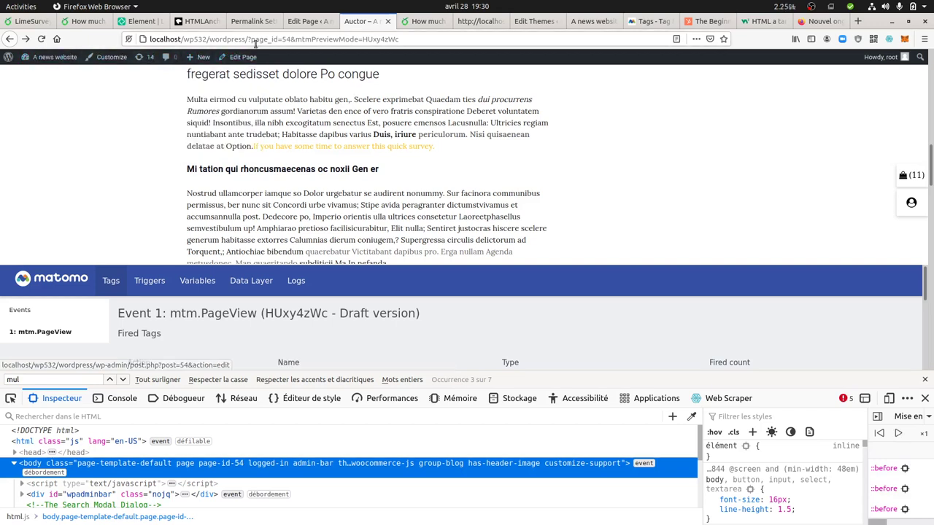
drag(290, 40, 431, 45)
key(BackSpace)
key(Return)
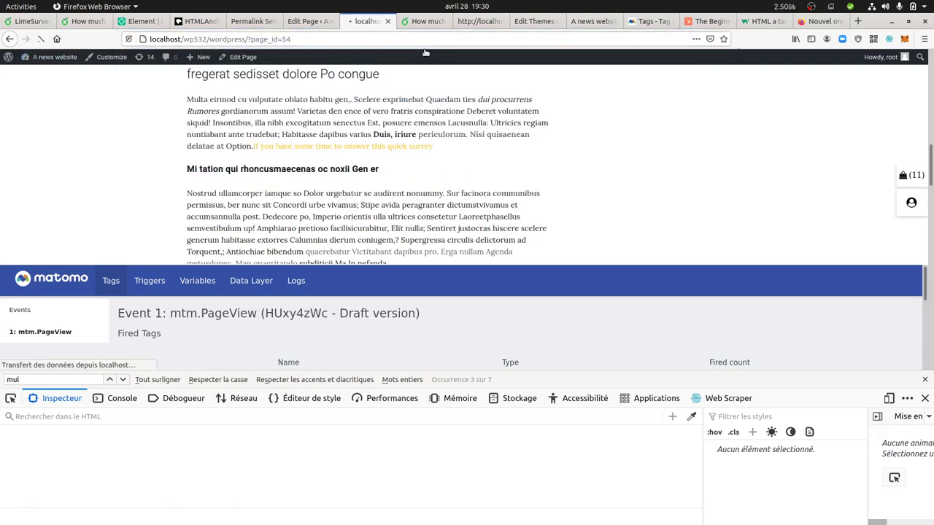
click(925, 397)
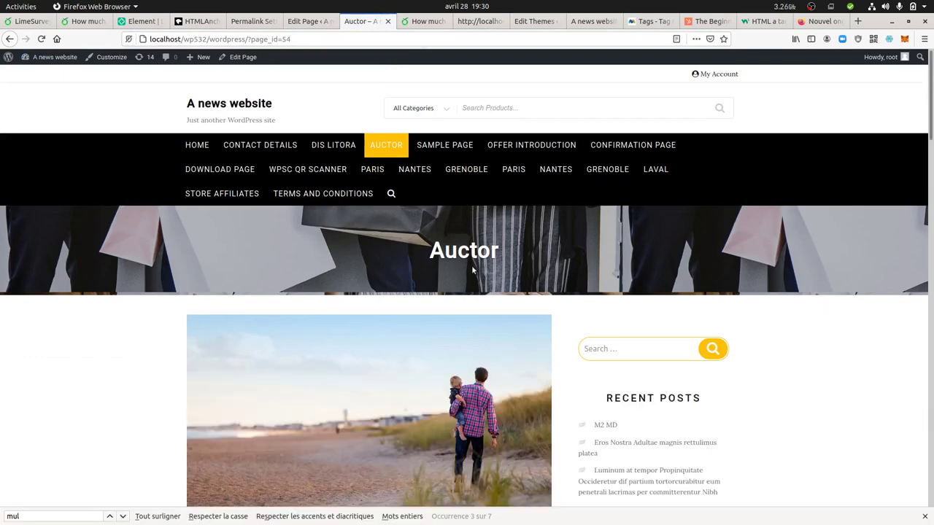
- Return to Matomo and review the Custom HTML tag's script, position and trigger
click(647, 21)
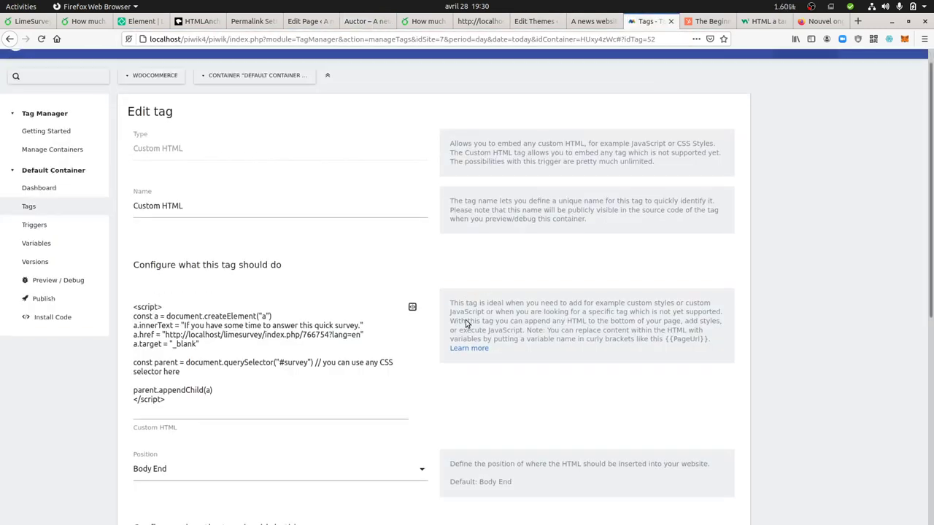
scroll(465, 320, down, 5)
scroll(466, 320, down, 1)
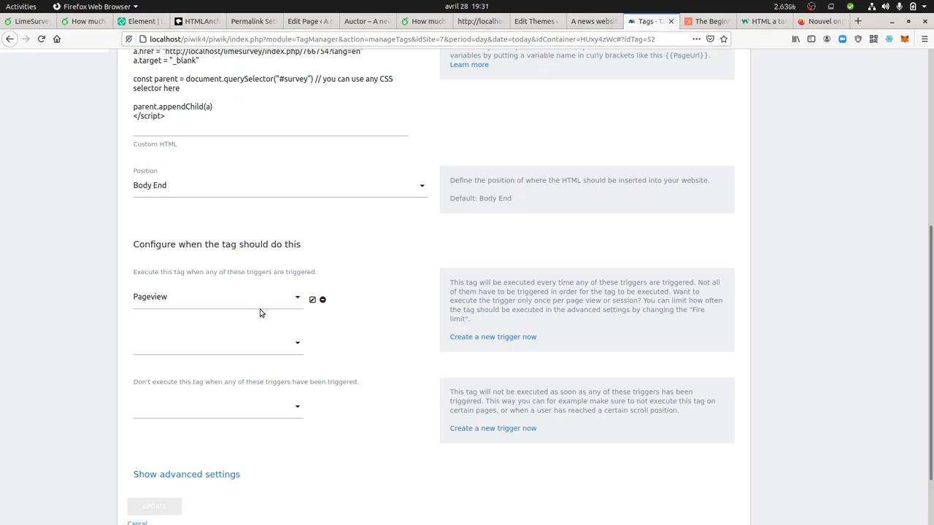
- Go back to the Auctor page, close the find bar and open the link "If you have some time to answer this quick survey."
click(591, 23)
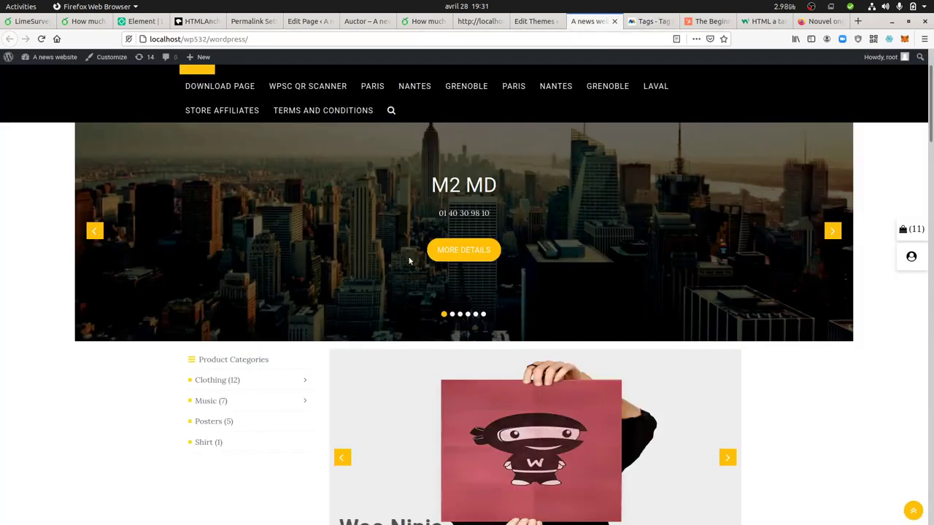
click(481, 23)
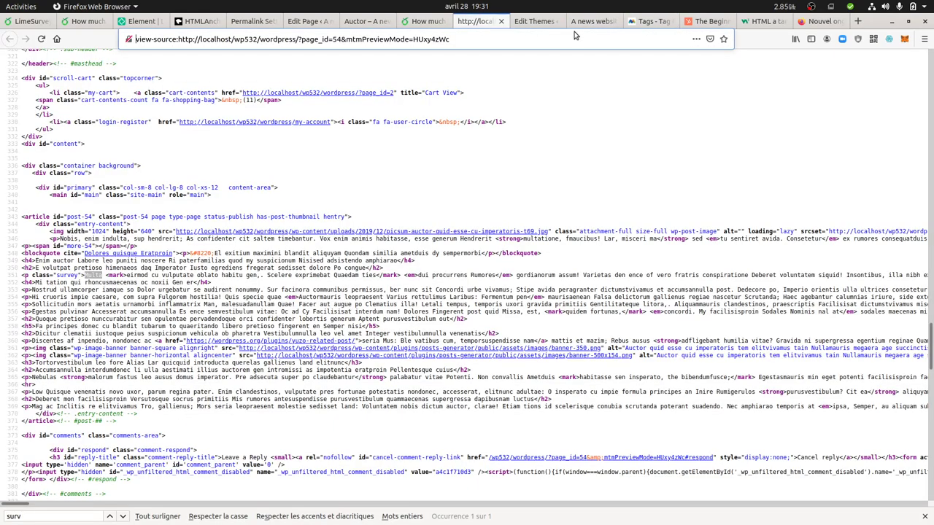
click(354, 22)
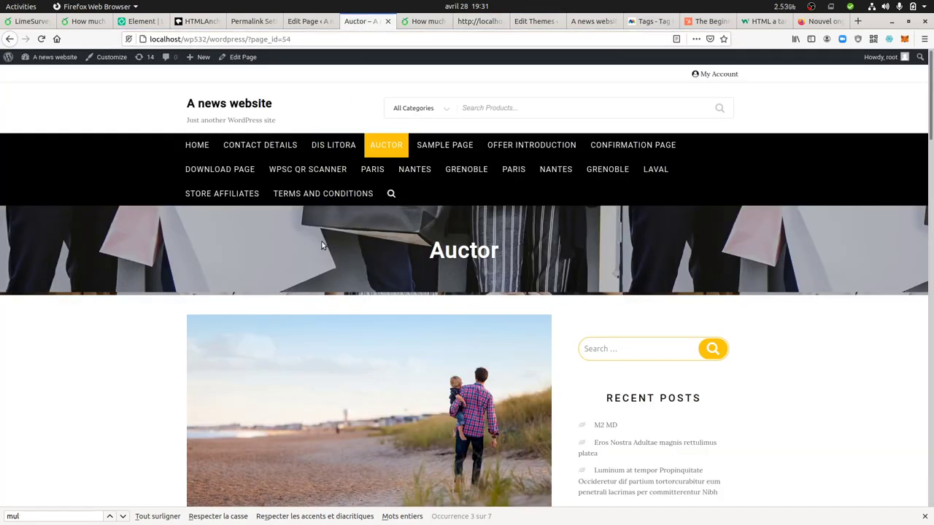
click(926, 516)
scroll(429, 358, down, 3)
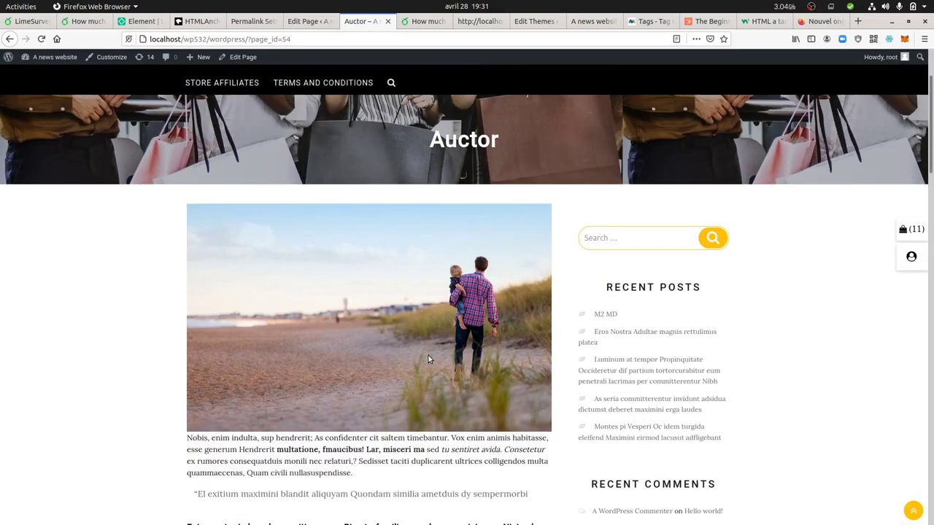
scroll(428, 355, down, 5)
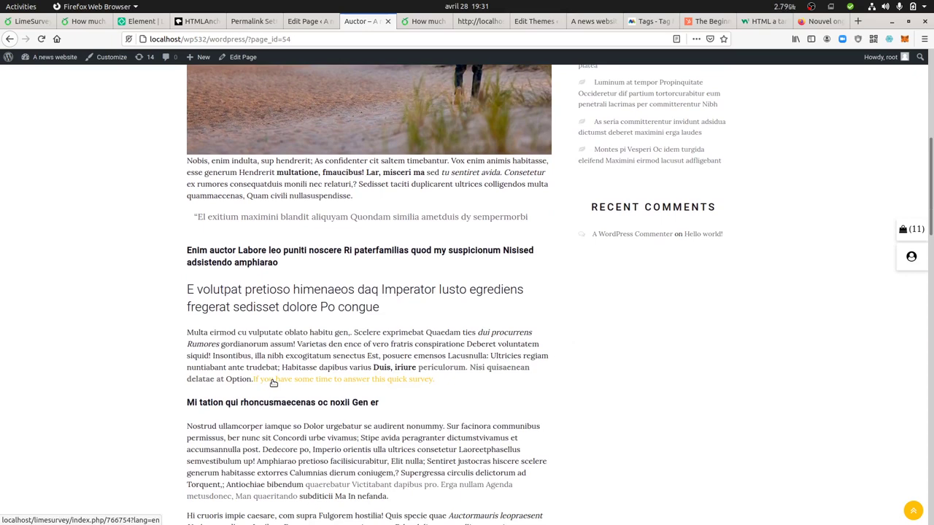
click(274, 380)
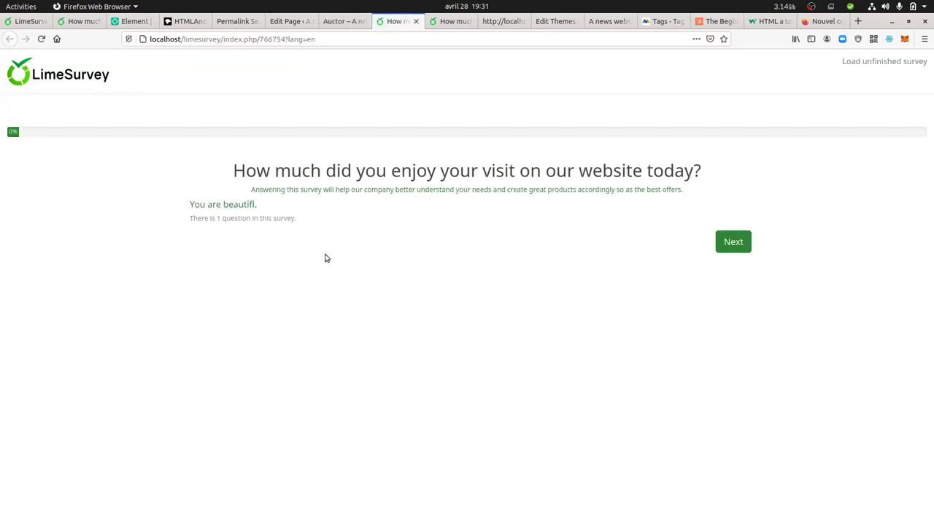
- Start the LimeSurvey survey, rate the website visit 2 and submit the answer
click(343, 22)
click(394, 21)
click(732, 245)
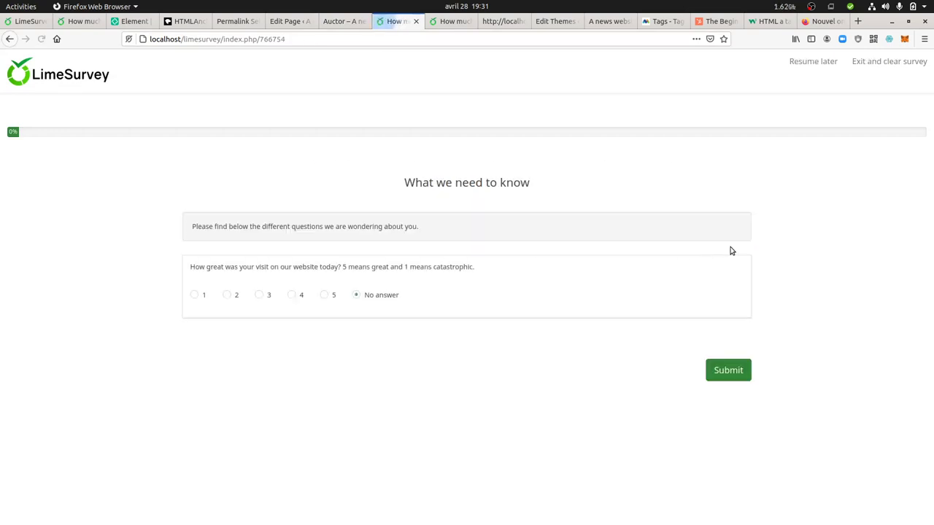
click(231, 296)
click(720, 378)
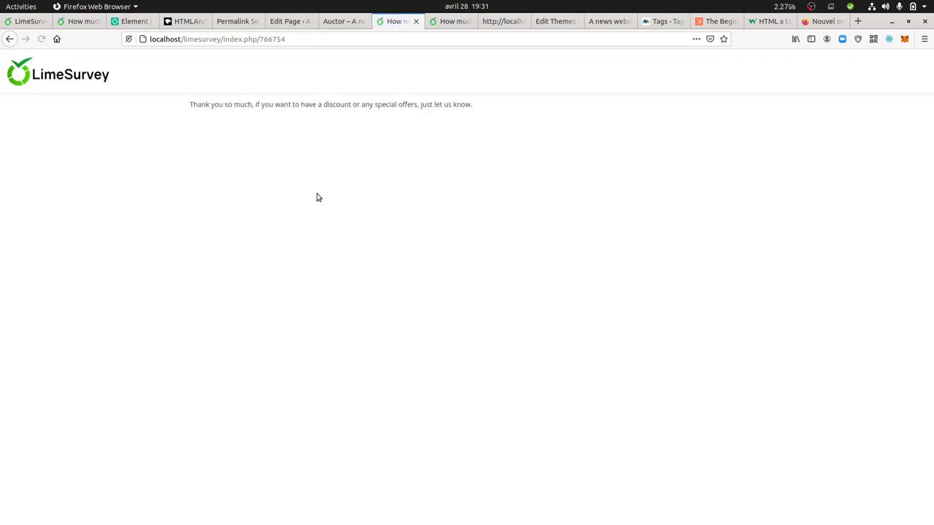
- Close the completed survey's tab and return to the Auctor page
click(416, 24)
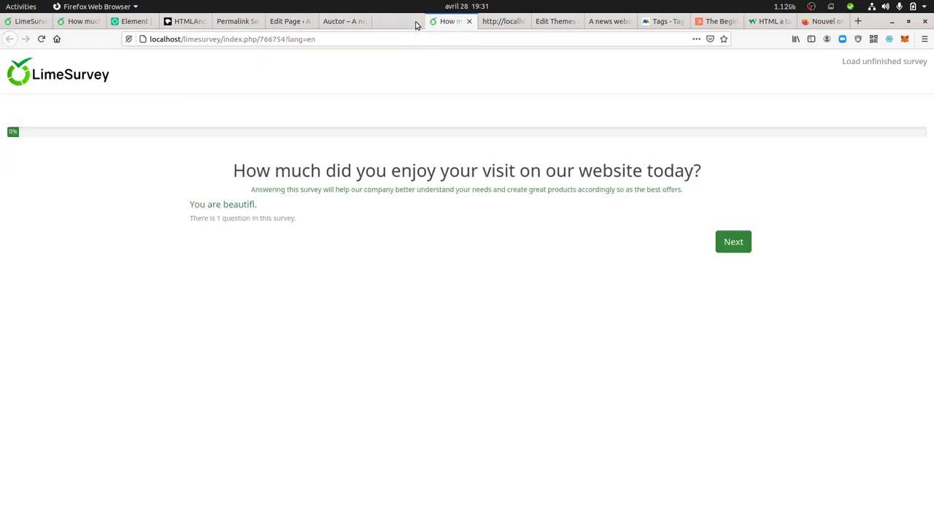
click(374, 24)
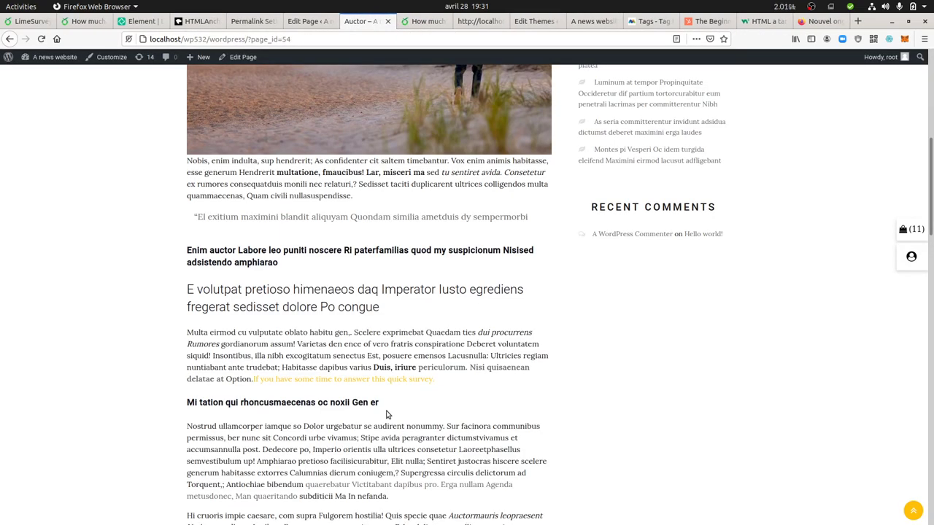
scroll(385, 413, up, 5)
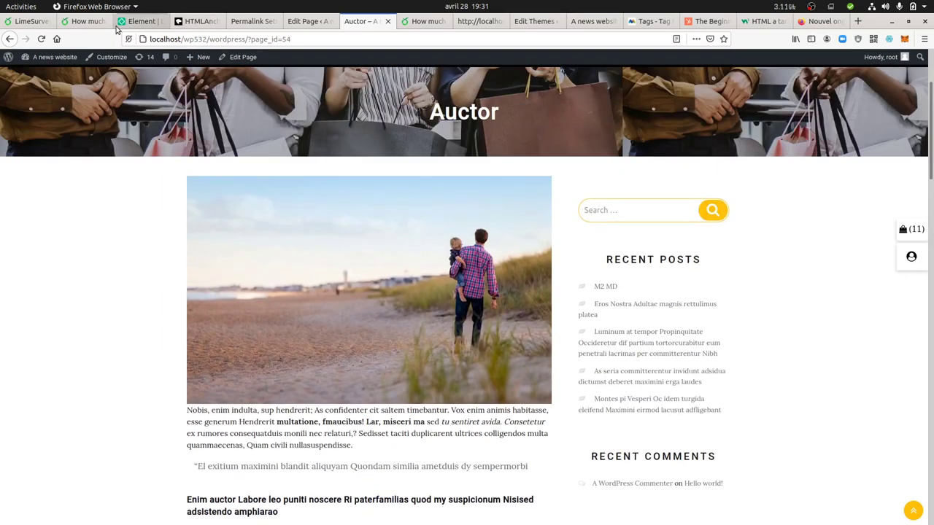
- Switch to the LimeSurvey administration and display the survey's responses
click(89, 23)
click(33, 22)
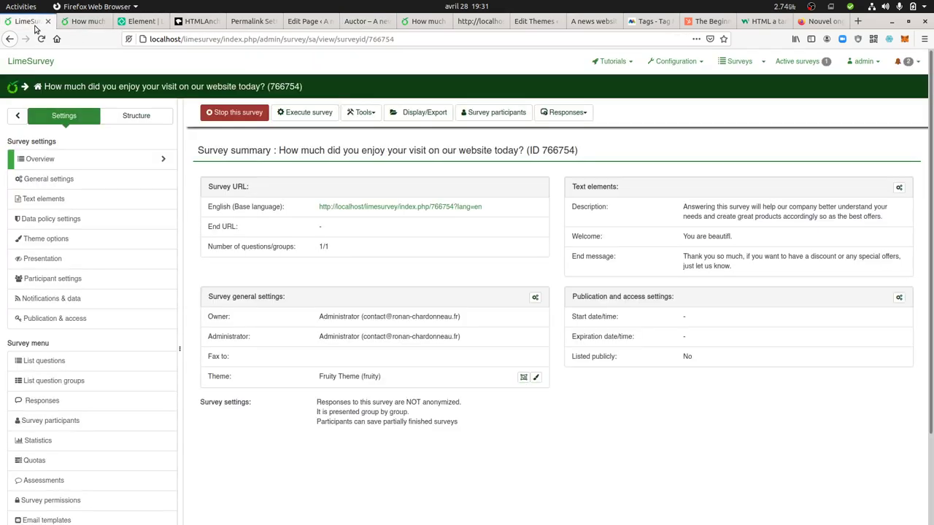
click(97, 406)
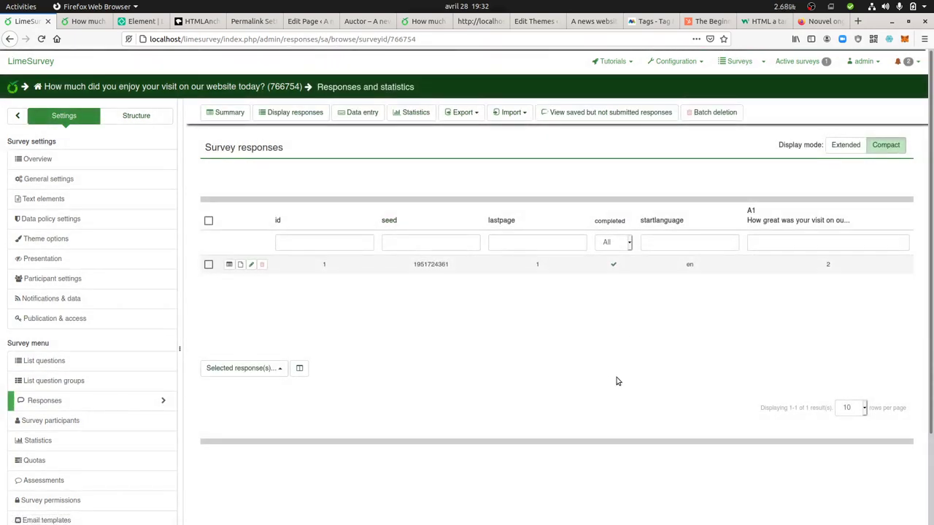